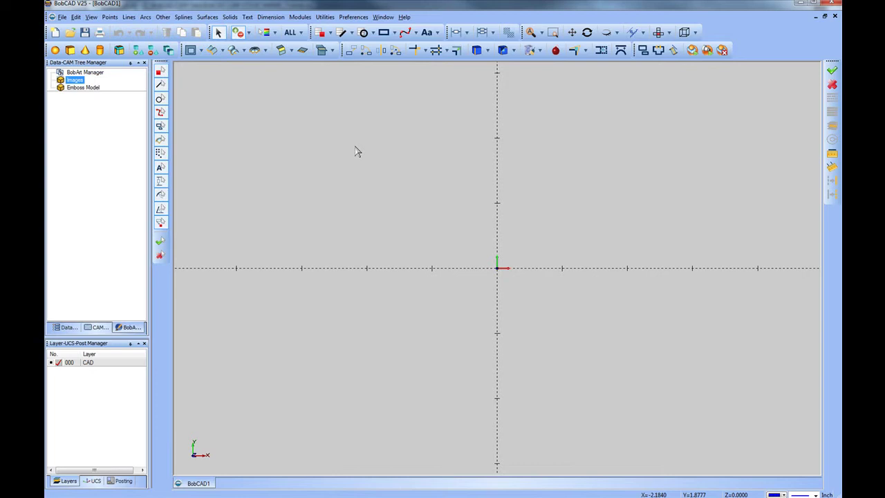
Check the license status from the Help menu, then close it
left_click(405, 17)
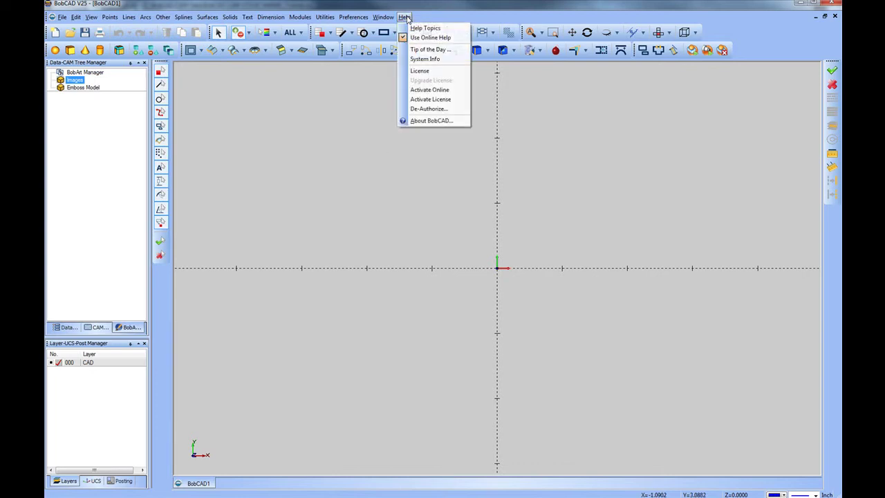
left_click(420, 71)
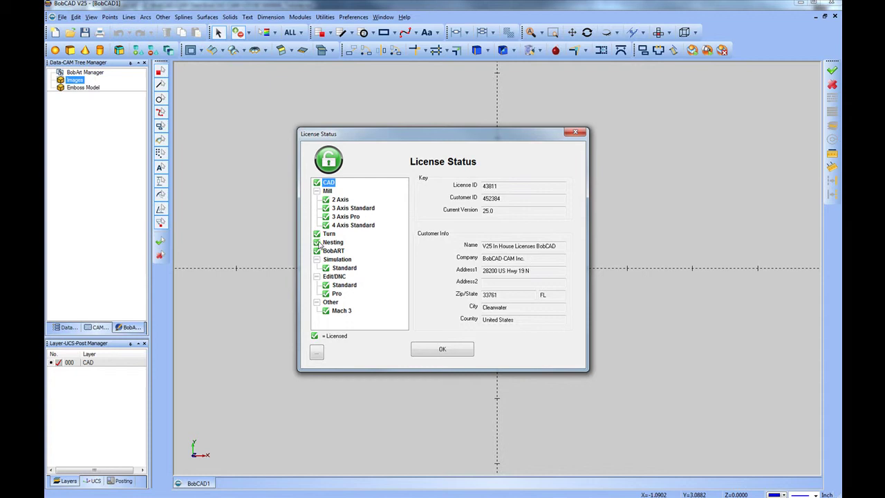
left_click(448, 353)
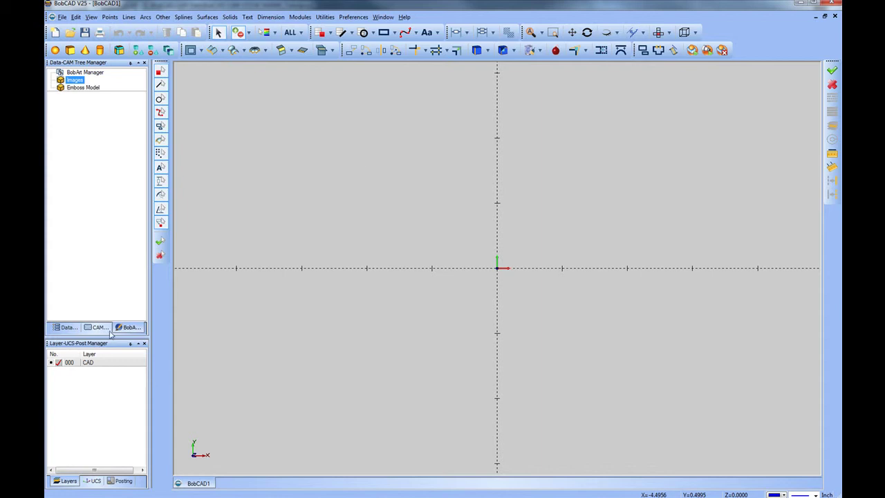
Select the Emboss Model and Images entries in the BobART tree
left_click(88, 73)
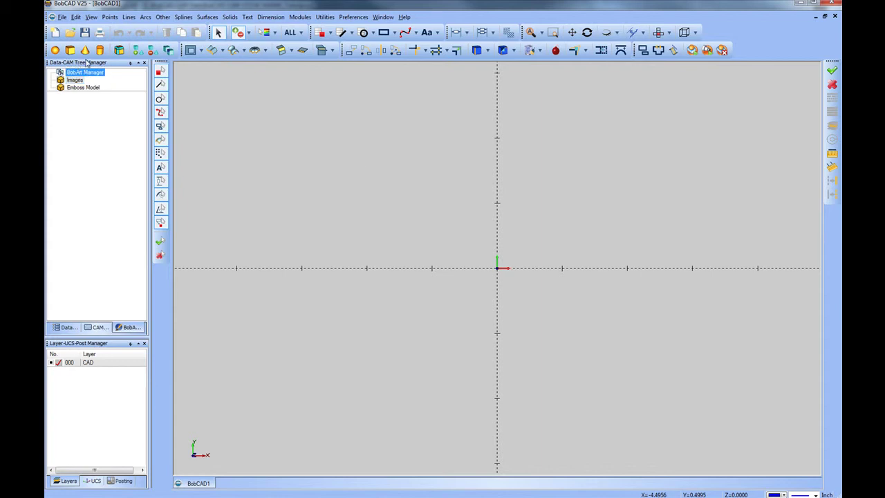
left_click(83, 88)
key("shift+Up")
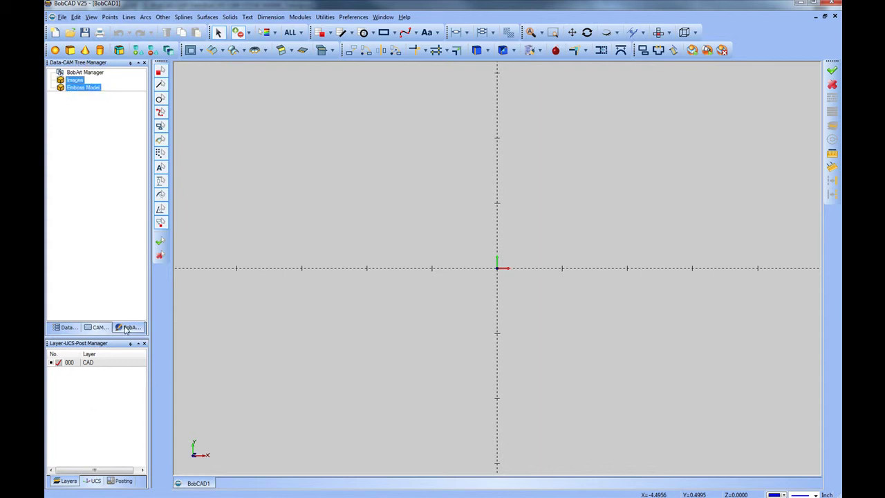
key("shift+Up")
key("shift+Down")
left_click(82, 88, "ctrl")
left_click(81, 89, "ctrl")
left_click(80, 88)
left_click(76, 81, "ctrl")
Load Celtic Heart.jpg from C:\BobCAD-CAM Data\BobCAD-CAM V25\Examples\BobART\Images
right_click(76, 83)
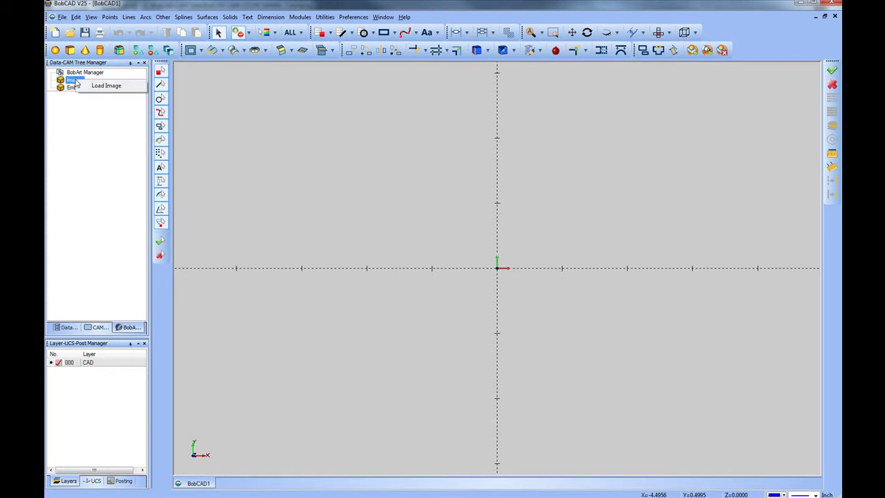
left_click(122, 86)
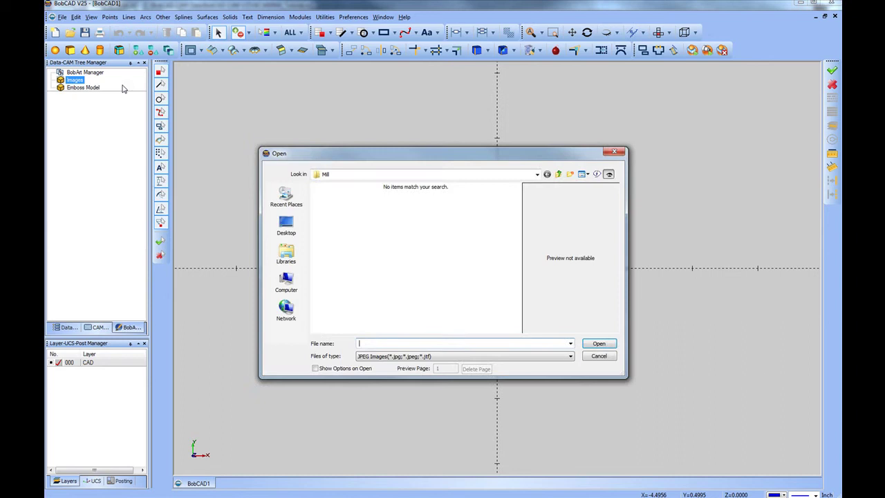
left_click(465, 177)
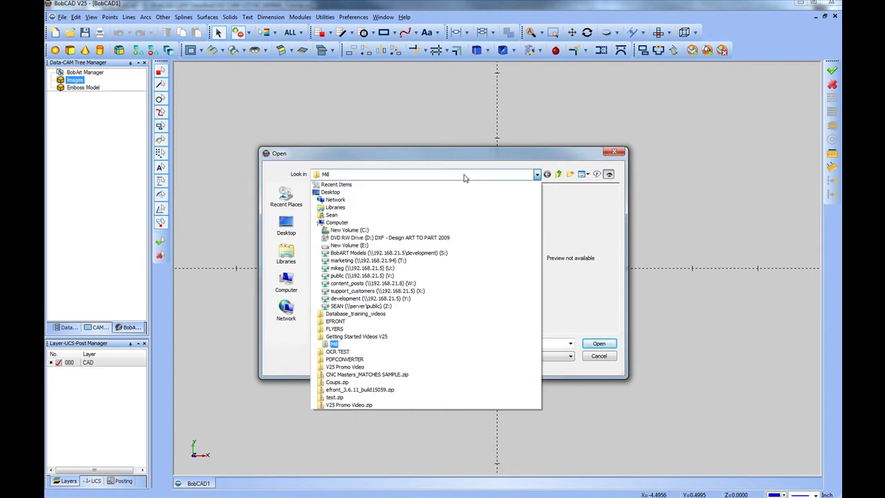
left_click(355, 232)
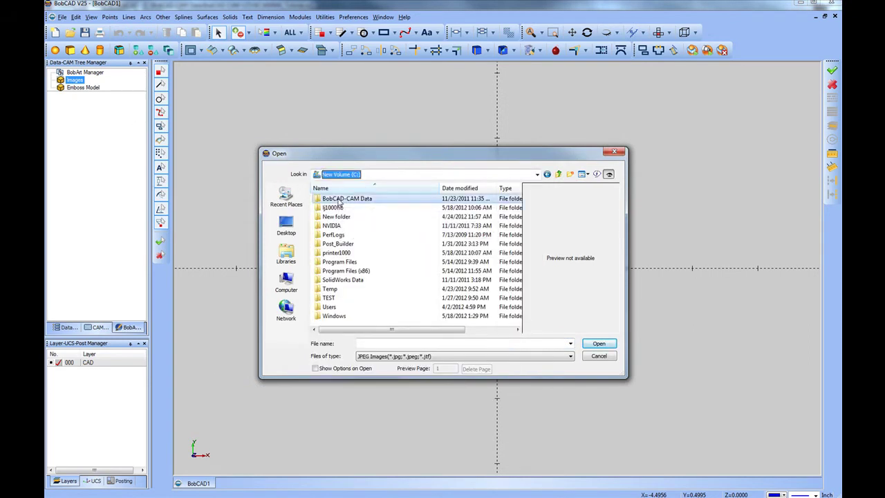
double_click(340, 200)
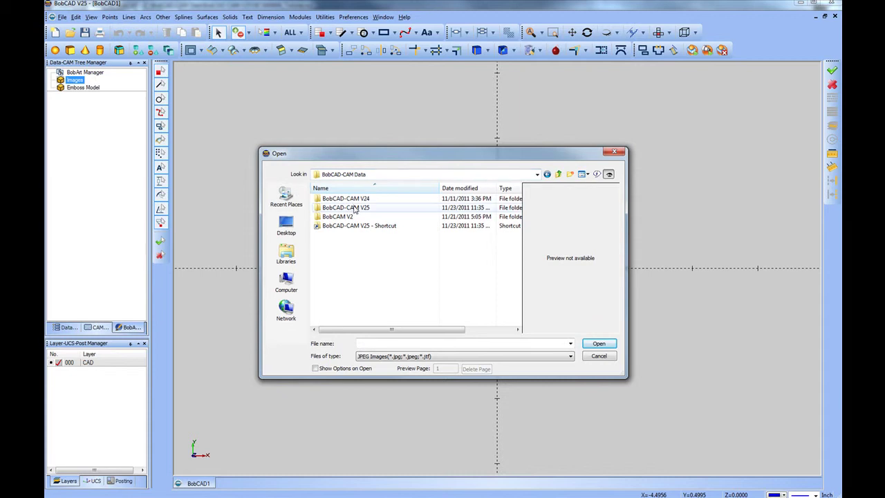
double_click(351, 209)
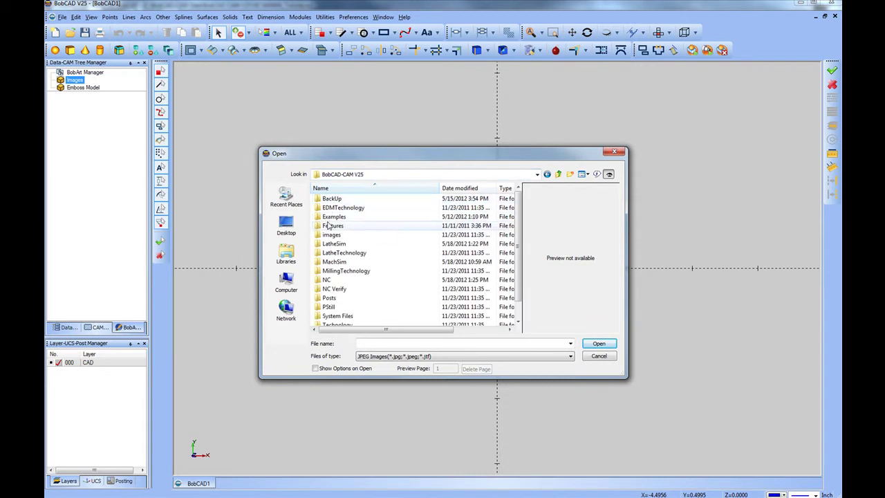
double_click(333, 217)
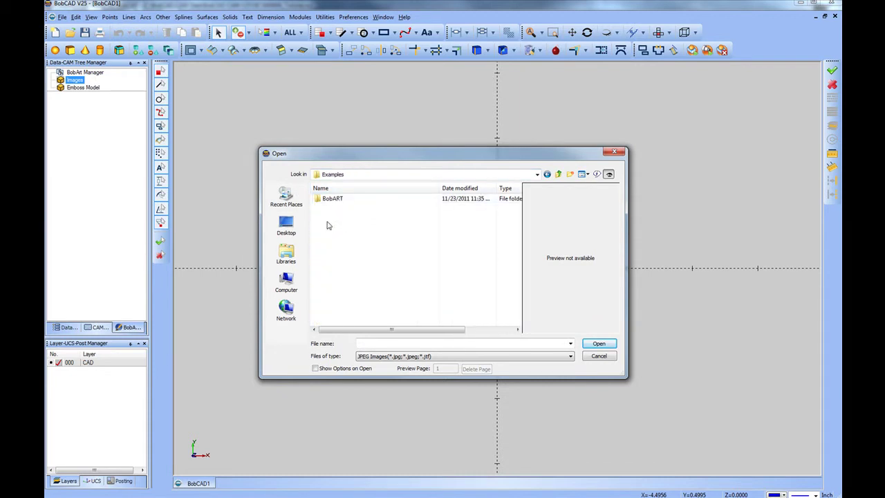
double_click(329, 199)
double_click(327, 206)
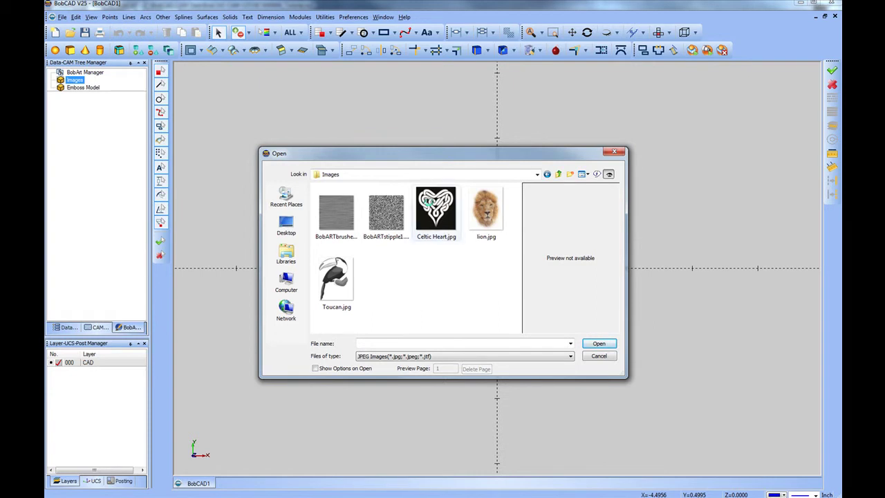
left_click(428, 203)
left_click(599, 344)
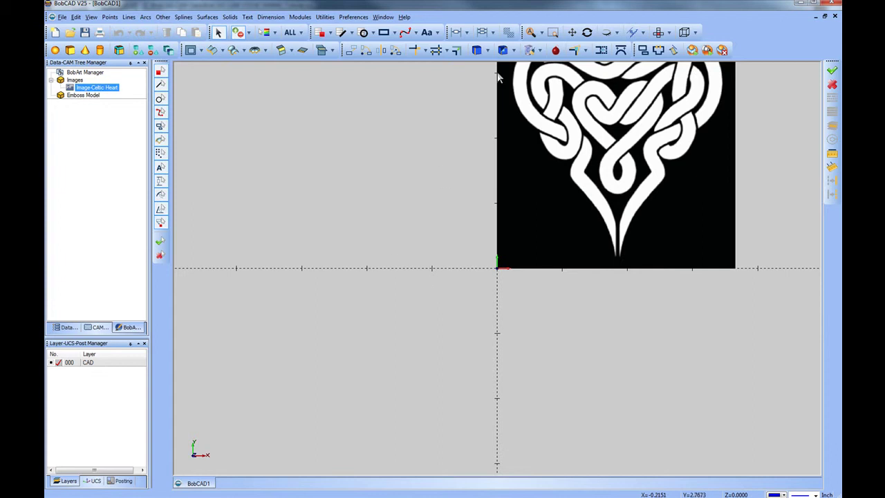
Vectorize the Celtic Heart image using 2-Level (Black/White) strategy at threshold 105
left_click(530, 32)
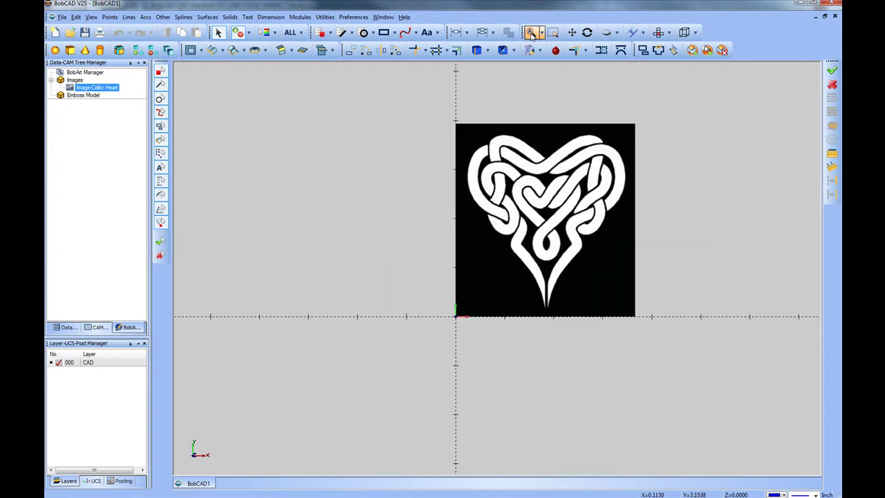
right_click(107, 90)
left_click(131, 105)
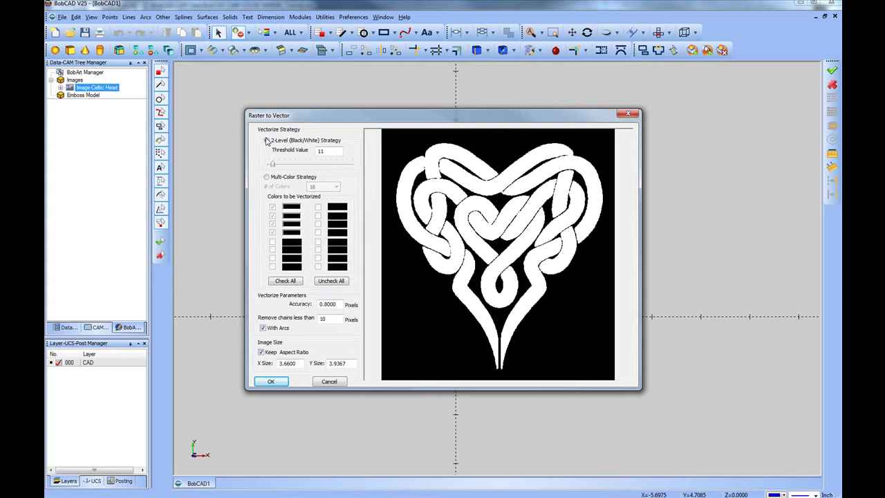
left_click(267, 177)
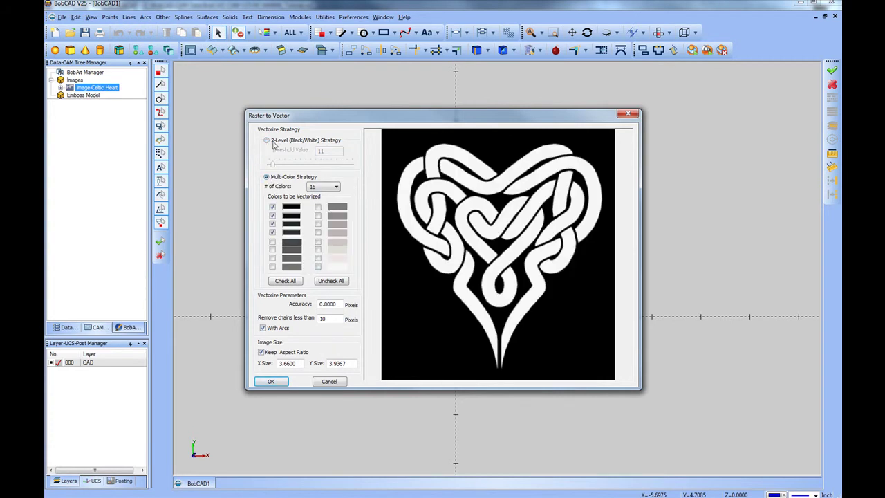
left_click(267, 140)
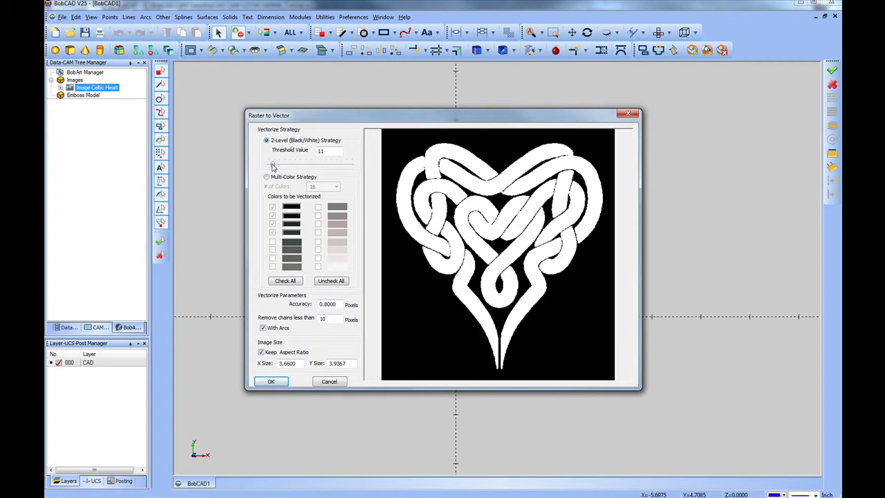
left_click_drag(273, 166, 303, 166)
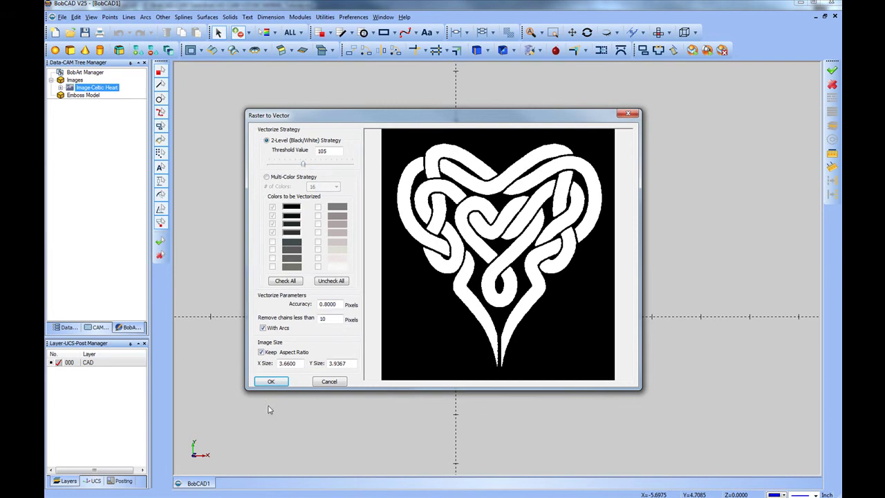
left_click(269, 383)
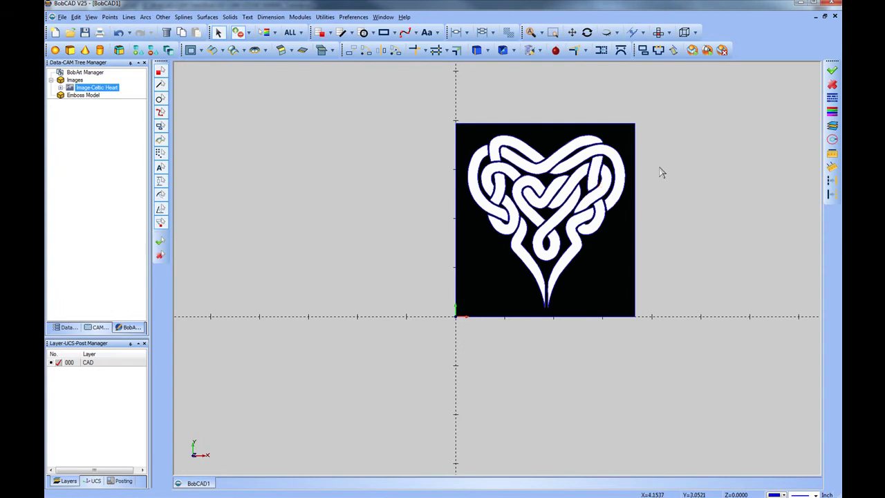
Hide all images, then select the heart's upper lobe curve to check it and cancel
left_click(91, 17)
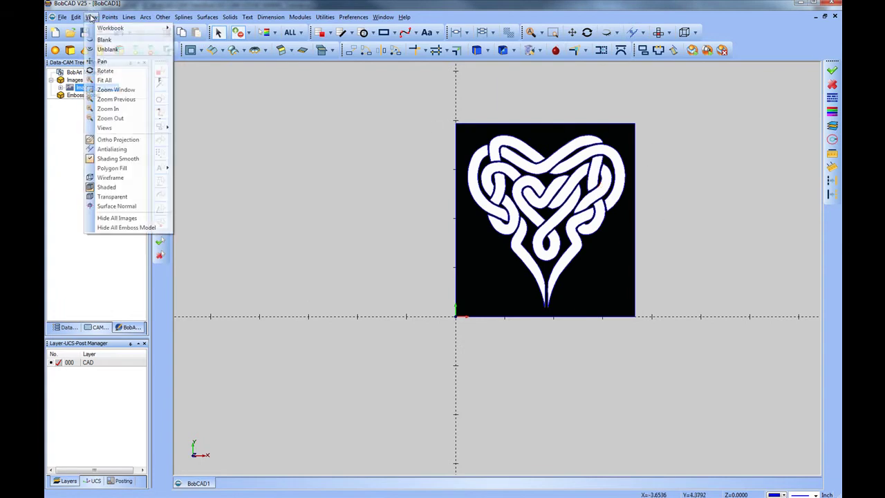
left_click(91, 17)
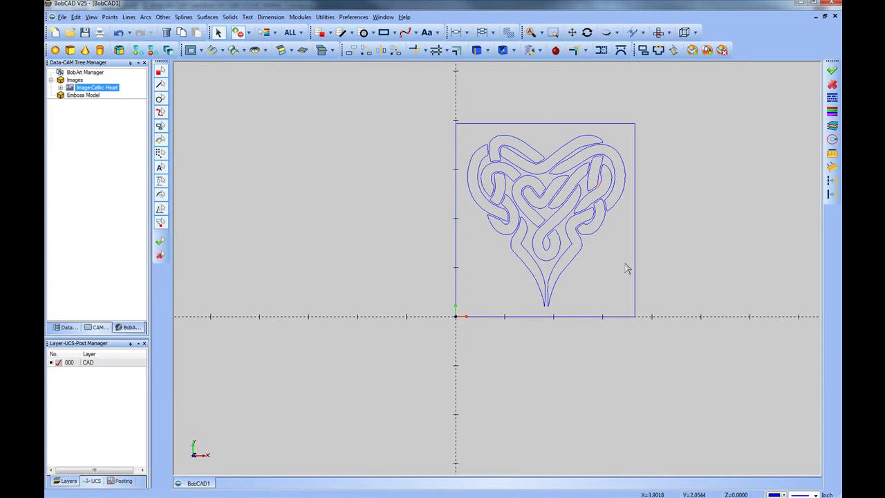
right_click(556, 134)
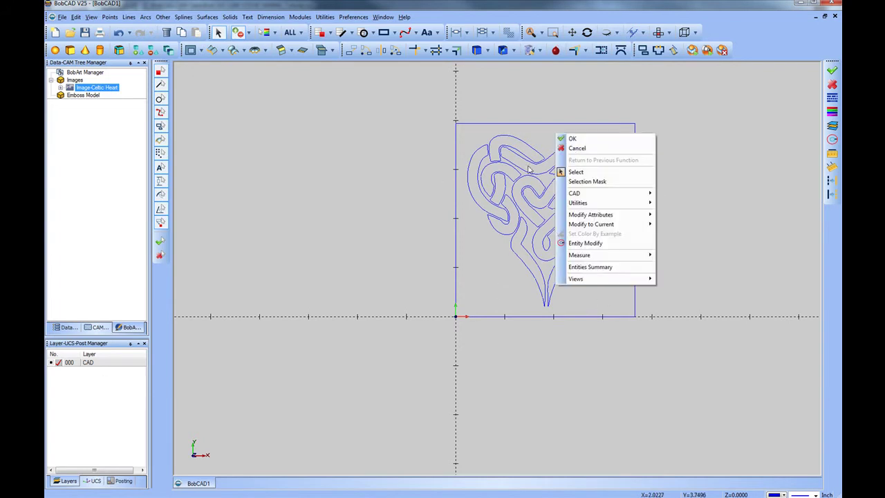
right_click(579, 148)
left_click(588, 186)
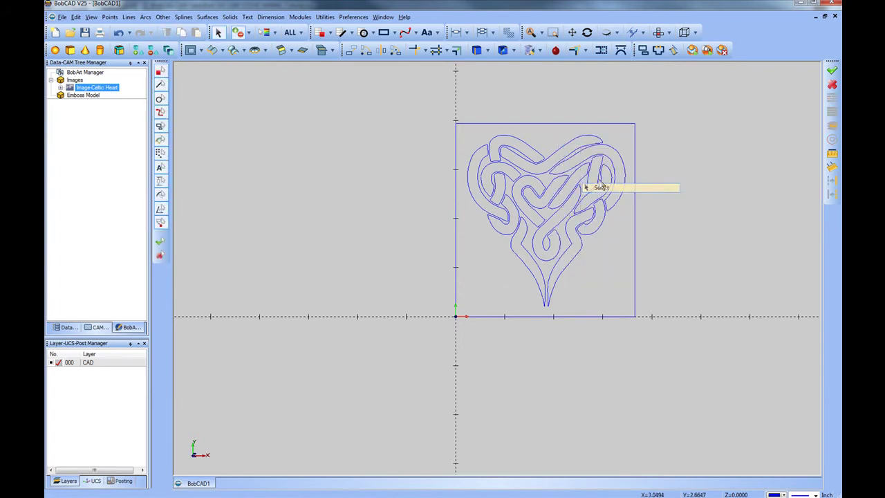
left_click(572, 148)
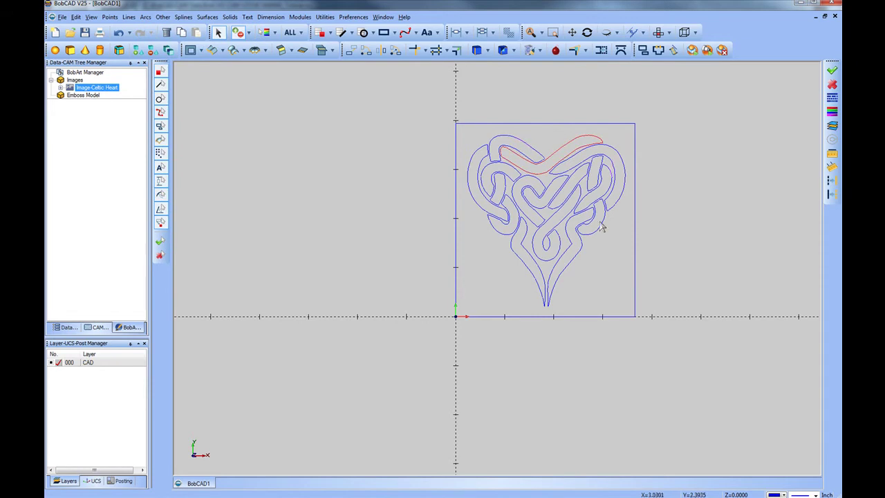
right_click(650, 144)
left_click(655, 160)
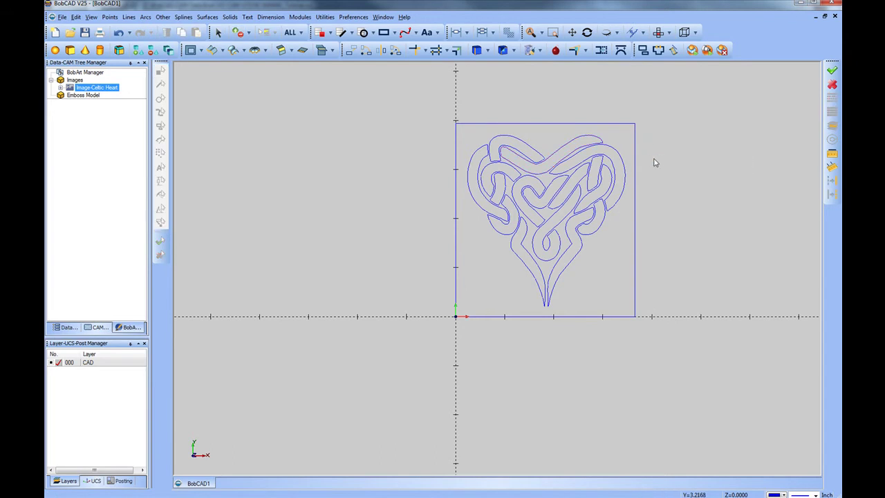
Delete all the traced heart outlines and their rectangle
right_click(362, 141)
left_click(379, 180)
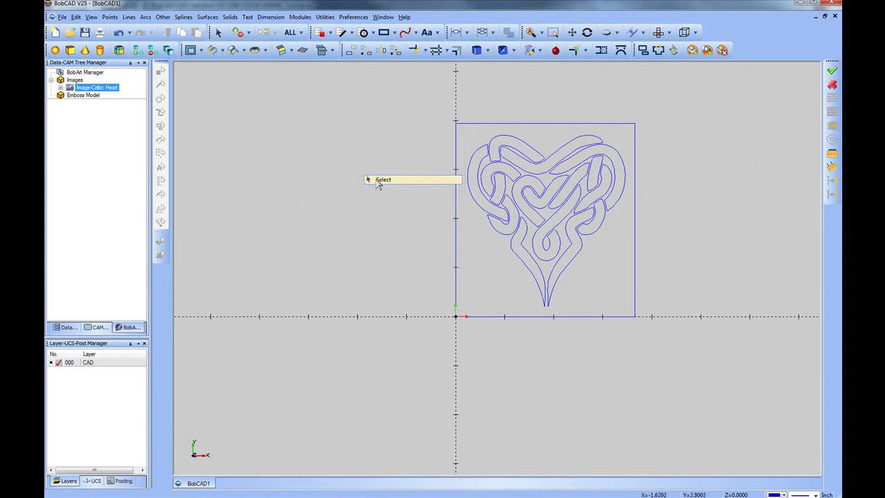
left_click_drag(361, 112, 680, 361)
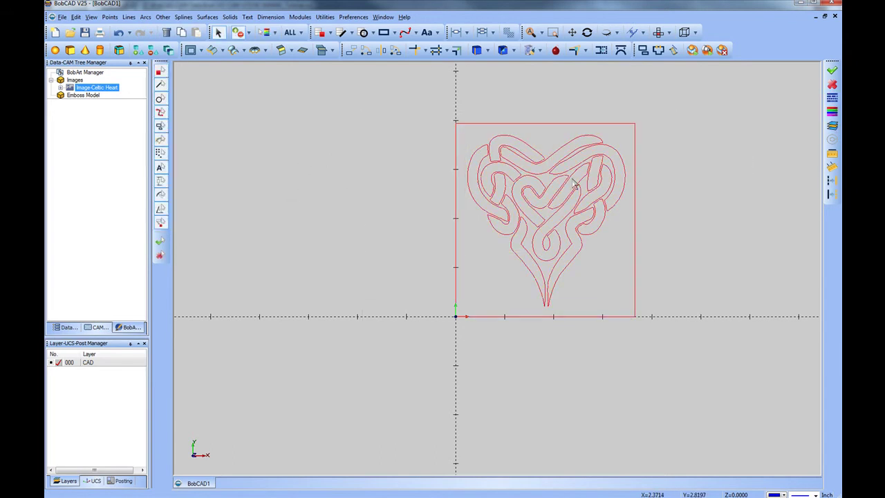
key("Delete")
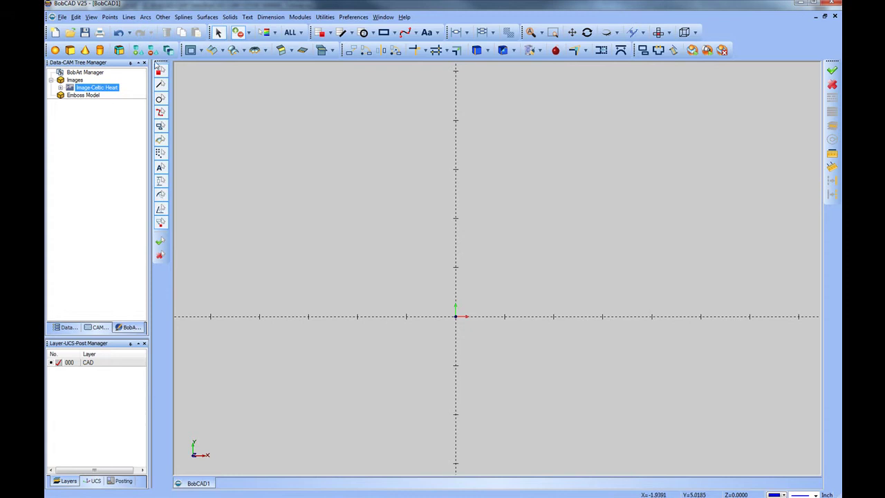
Start an Emboss from Image on the Emboss Model using lion.jpg
left_click(82, 96)
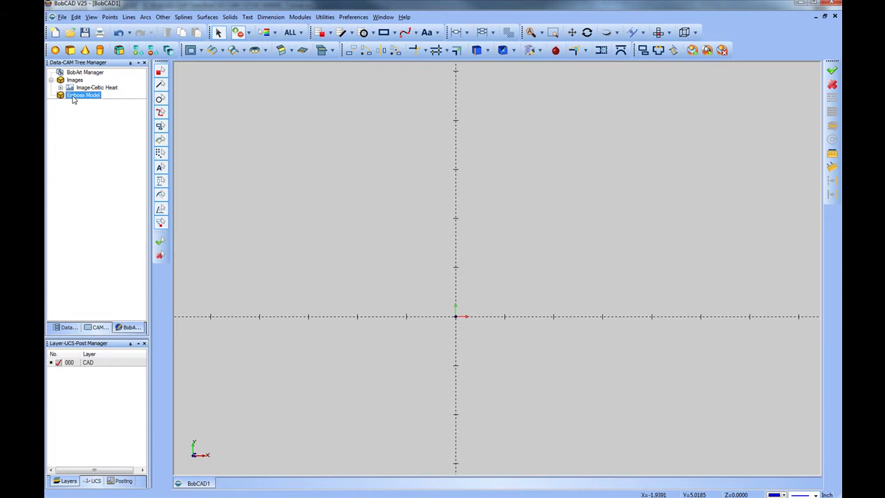
right_click(85, 96)
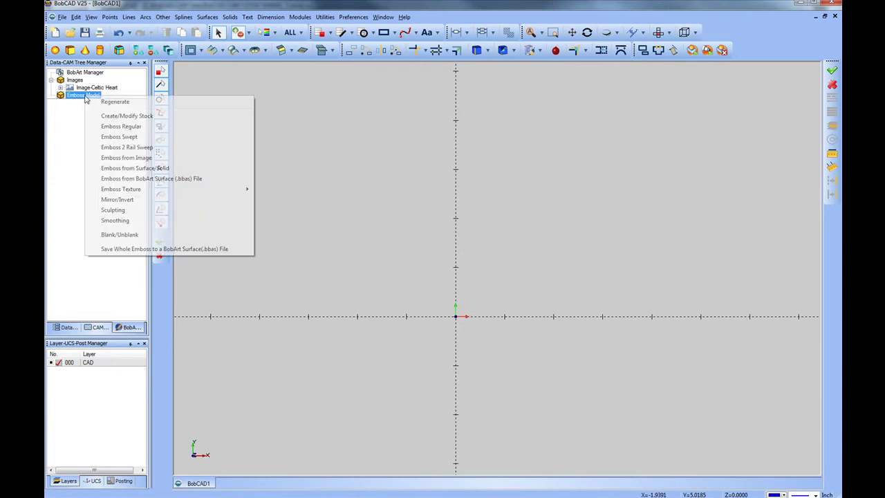
left_click(119, 161)
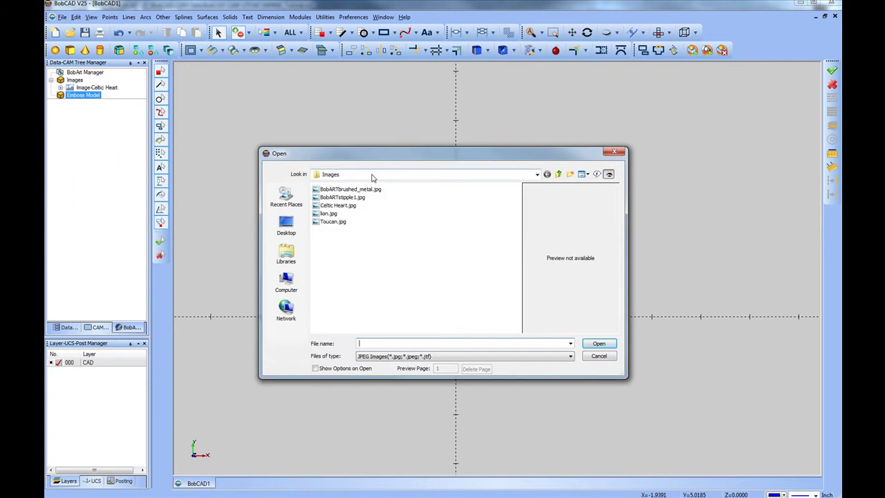
left_click(326, 214)
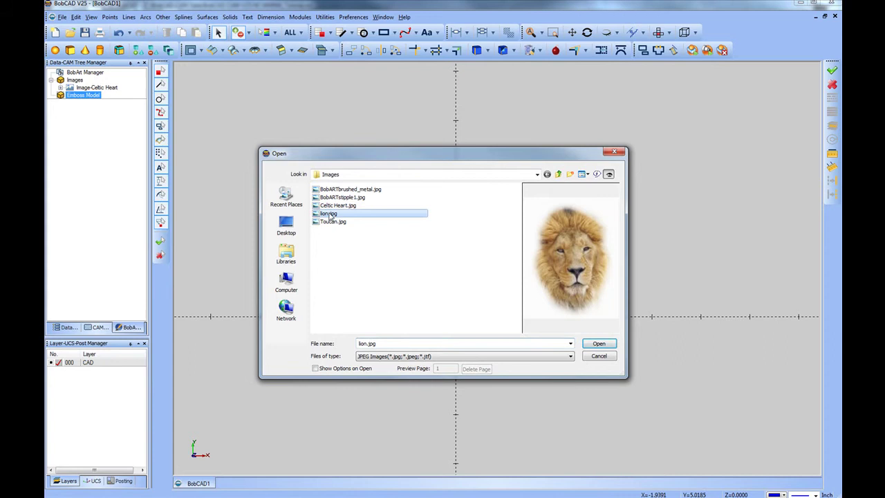
left_click(596, 344)
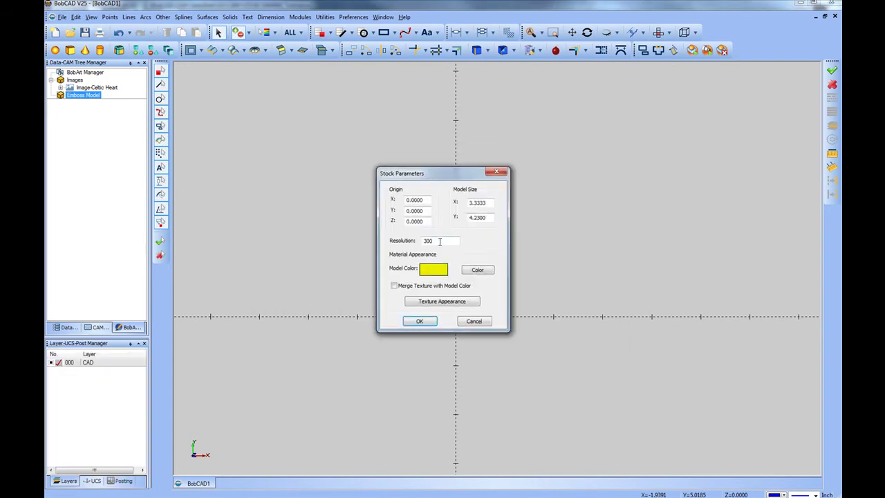
Accept stock resolution 300 and create the lion emboss with Z depth 0.1
left_click_drag(441, 241, 385, 239)
left_click(420, 322)
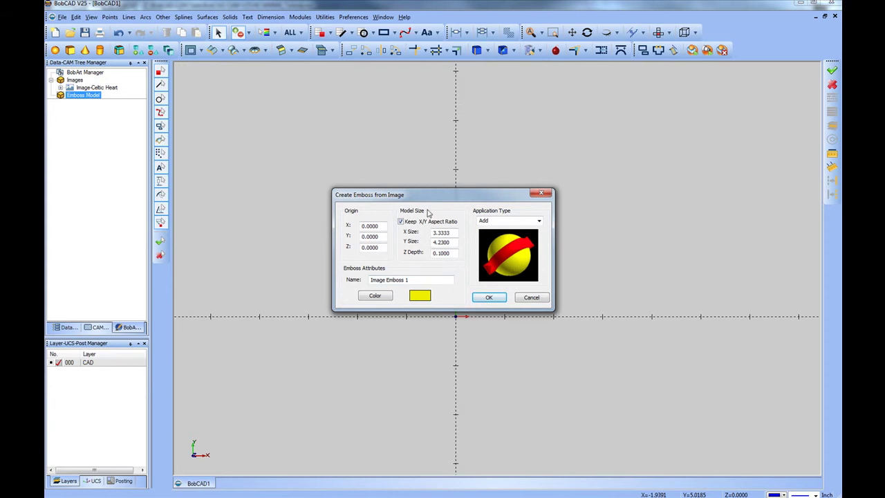
left_click_drag(455, 255, 423, 255)
type(".1")
key("Tab")
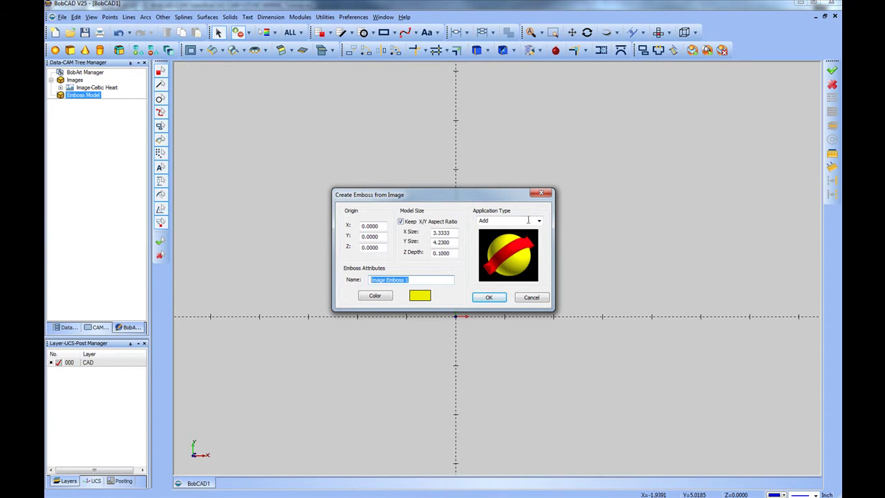
left_click(489, 297)
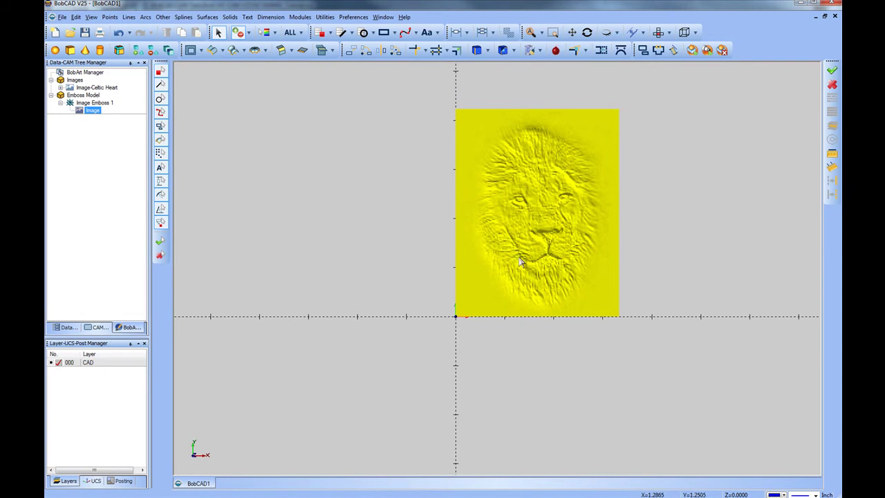
Orbit and zoom into the lion's face, then return to the full top view
middle_click_drag(522, 262, 546, 241)
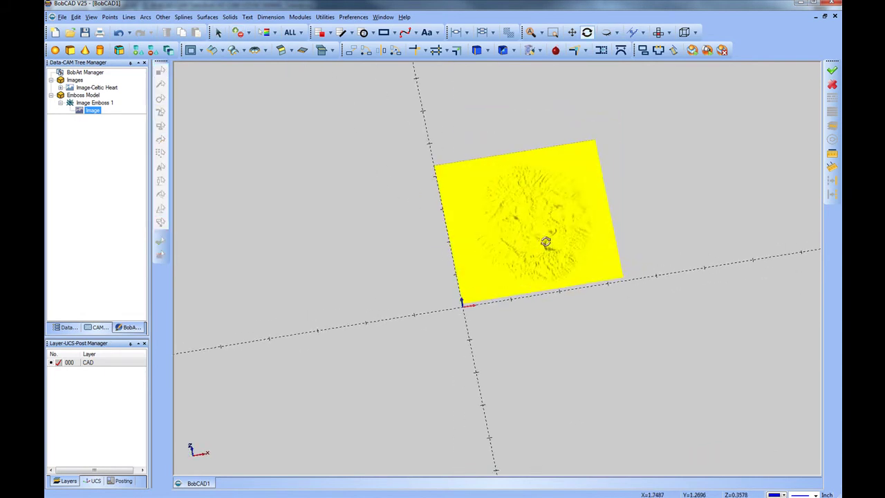
left_click_drag(596, 182, 511, 310)
middle_click_drag(512, 310, 398, 308)
left_click(543, 48)
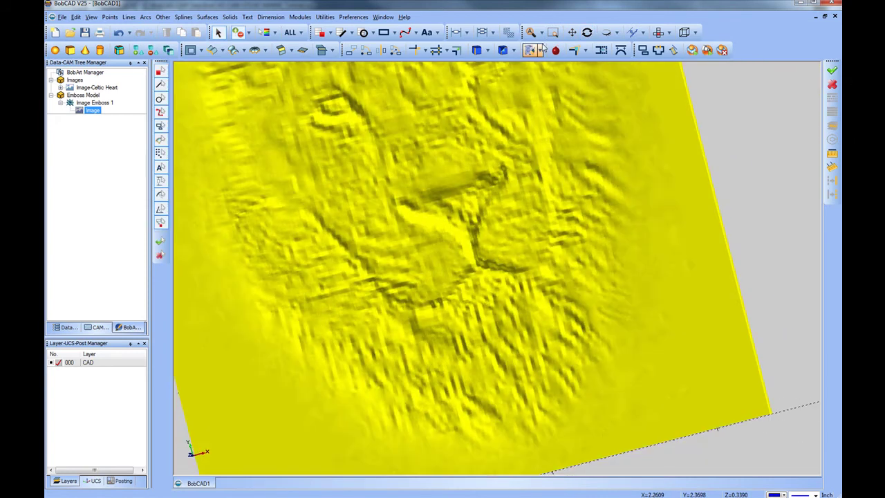
left_click(531, 31)
left_click(658, 33)
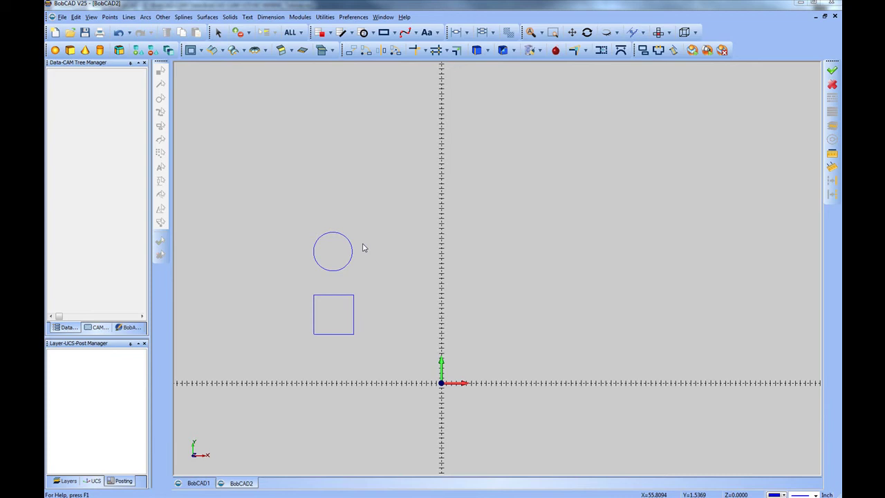
In the CAM tree, choose Nest on the Milling Stock
left_click(95, 327)
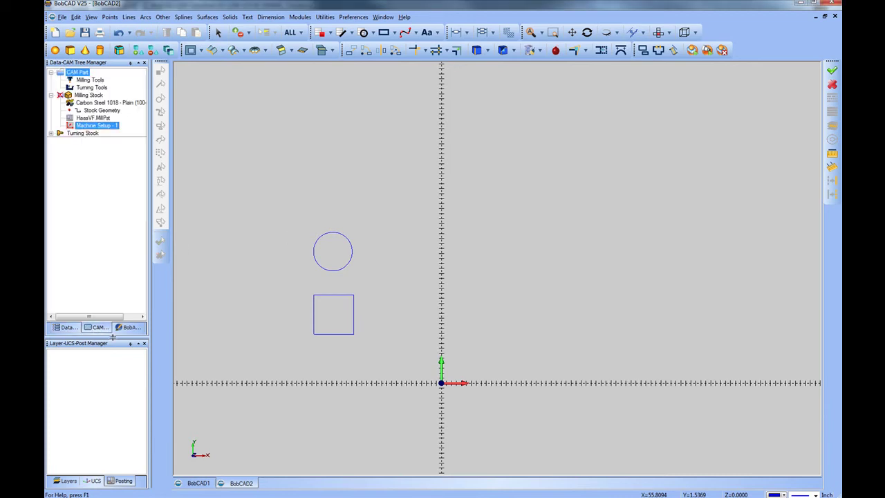
right_click(99, 96)
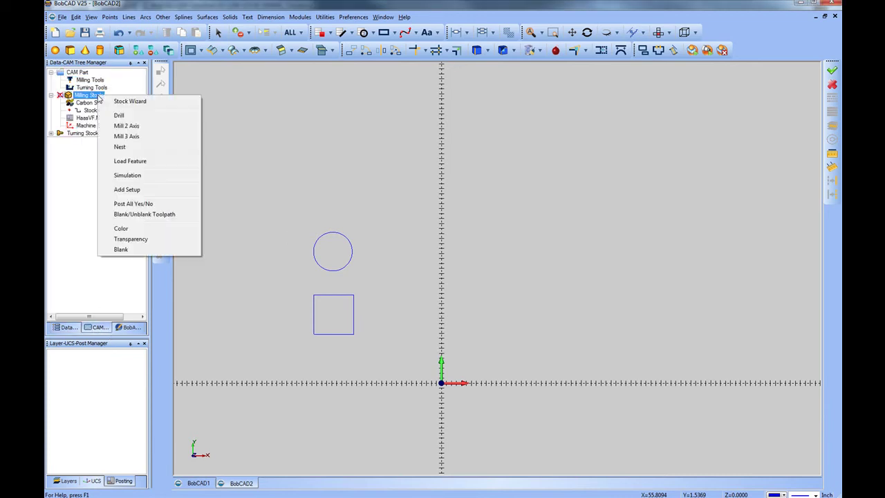
left_click(149, 148)
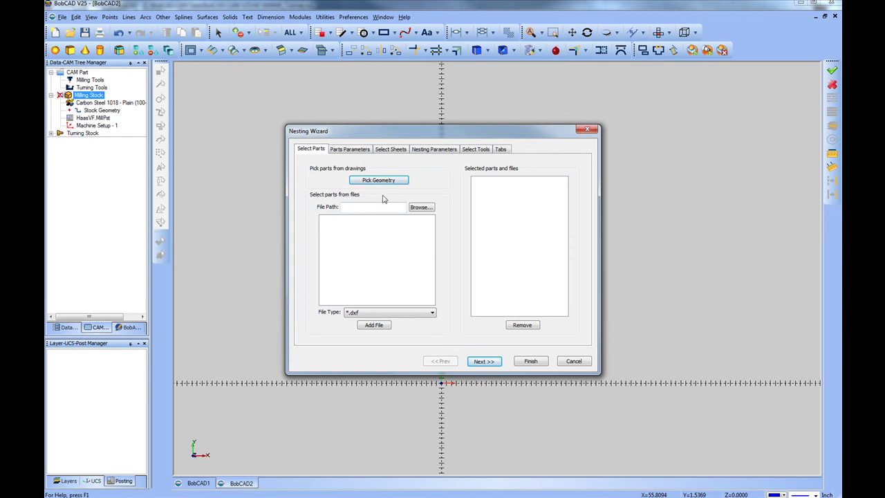
Window-pick the circle and square from the drawing and check them as Part 1 and Part 2
left_click(415, 208)
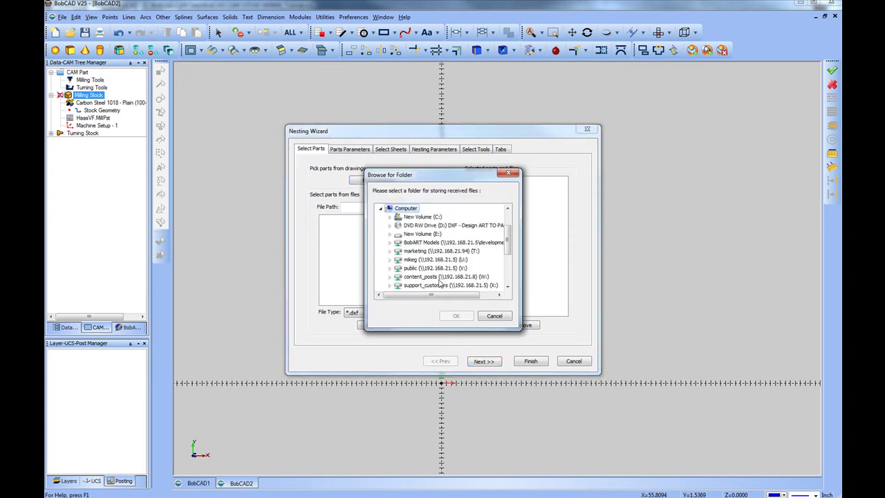
left_click(510, 174)
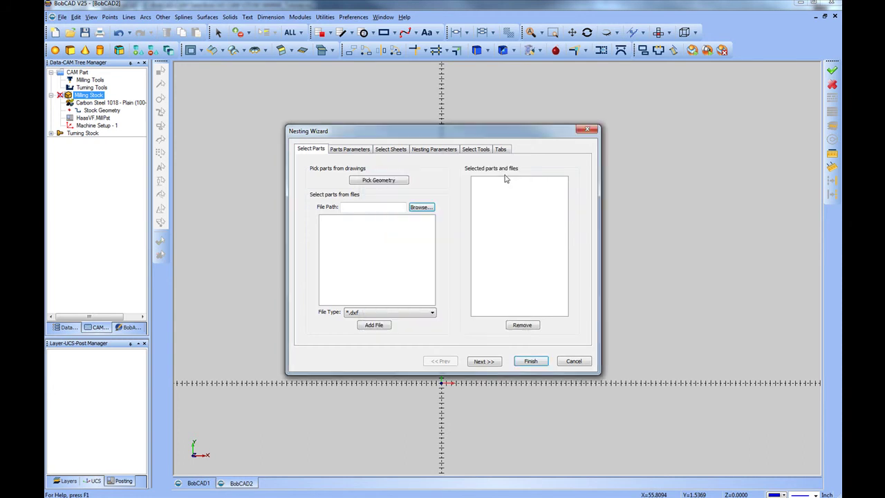
left_click(384, 182)
left_click_drag(284, 205, 384, 376)
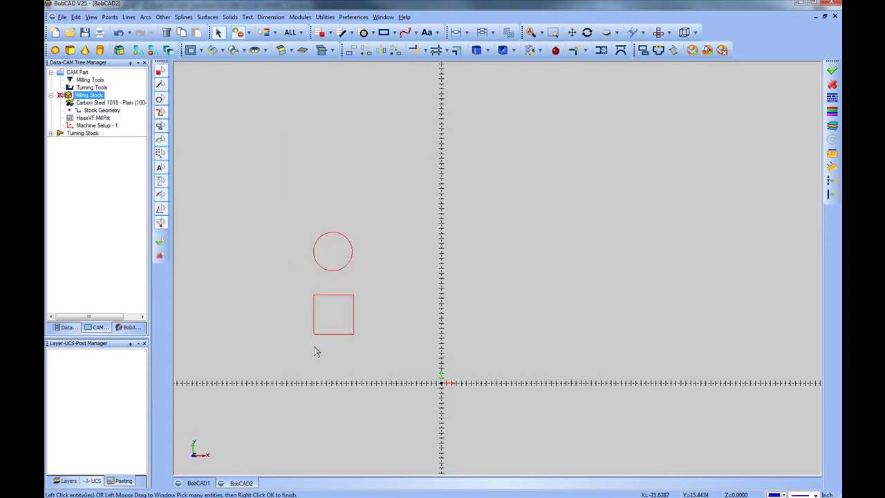
right_click(378, 222)
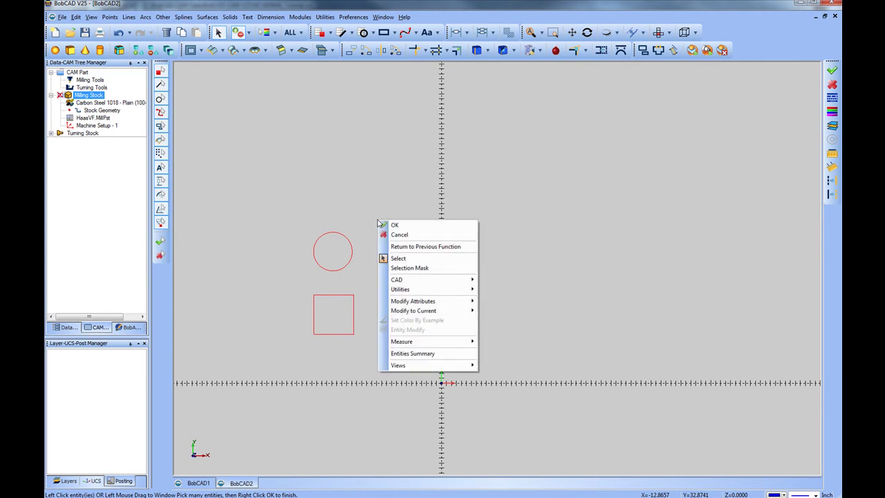
left_click(387, 225)
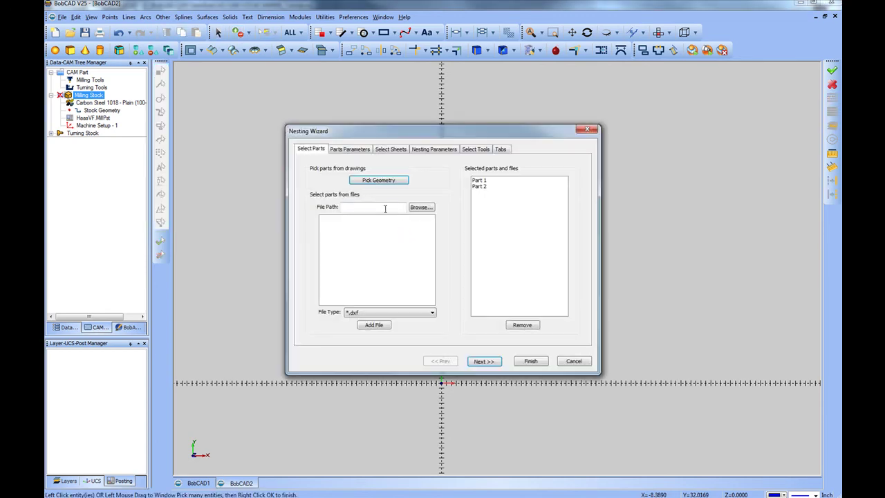
left_click(483, 180)
left_click(481, 186)
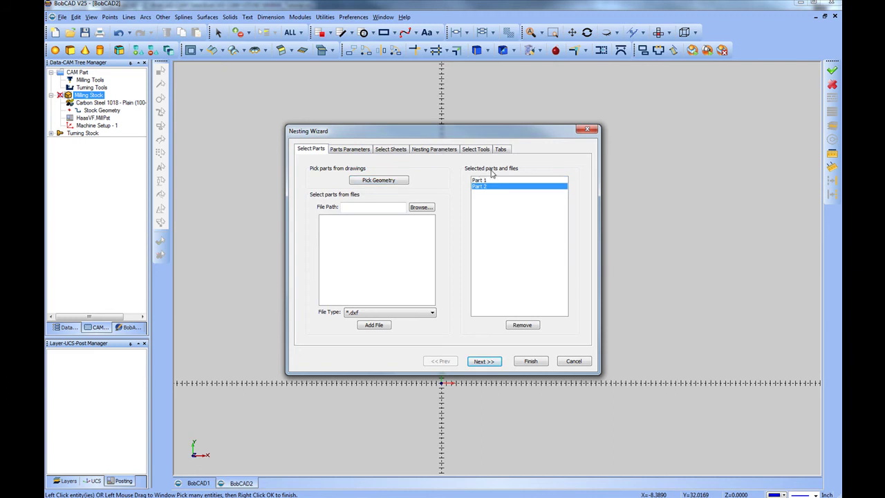
Set the part quantity to 5 and review Sheet-1's 96 x 48 size
left_click(484, 361)
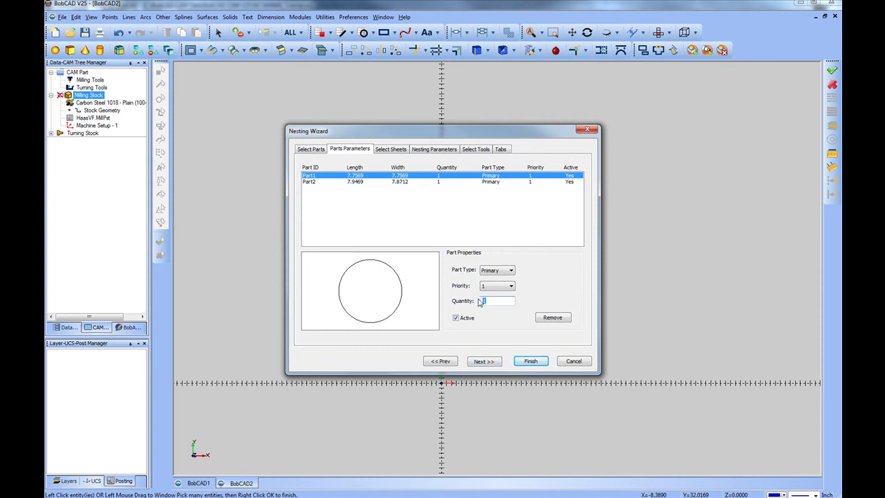
left_click(400, 182)
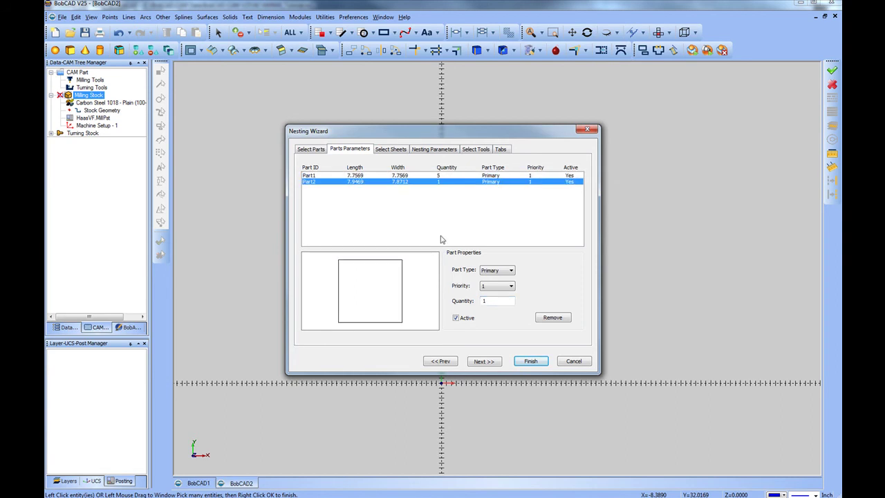
double_click(488, 300)
left_click(482, 361)
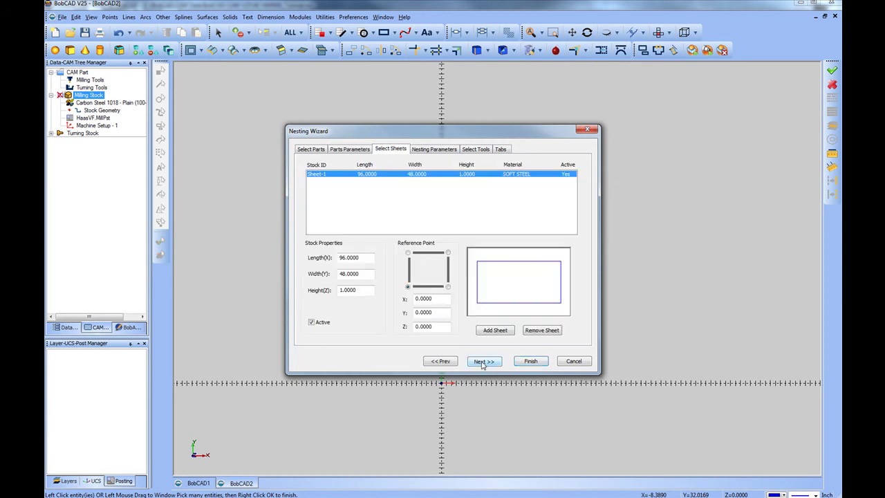
left_click(423, 176)
left_click_drag(357, 273, 327, 258)
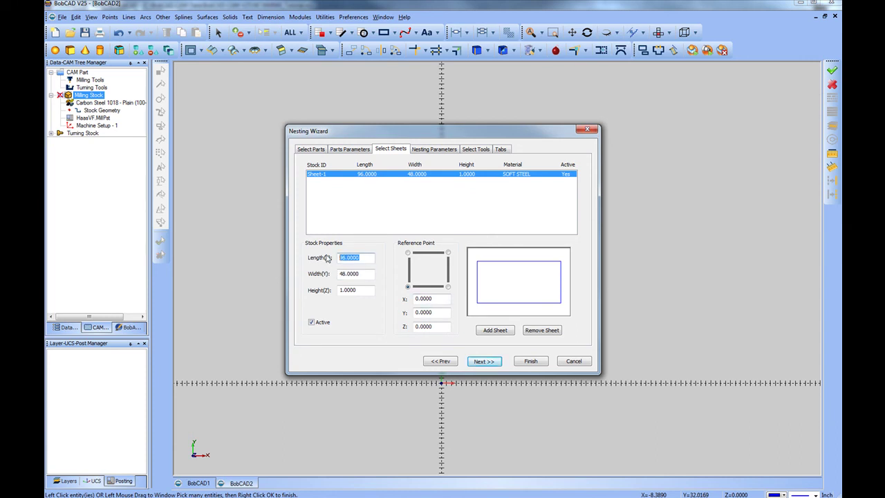
left_click(487, 364)
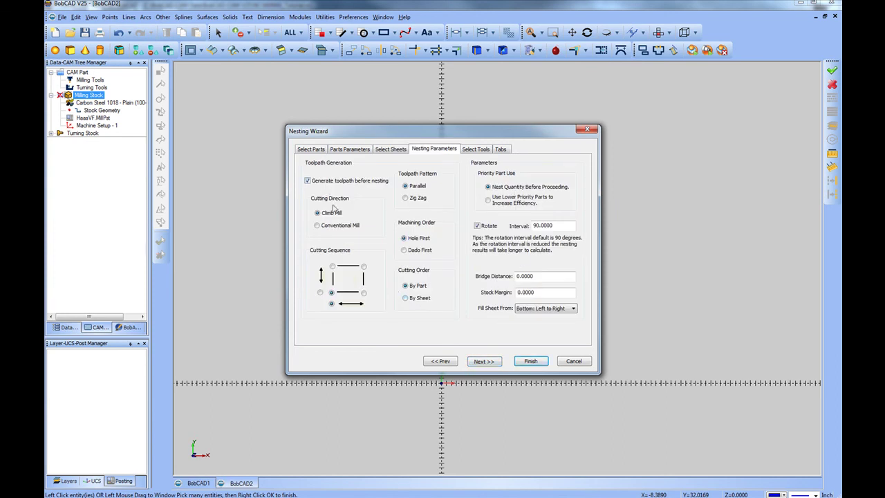
Skip past tool settings, toggle Part 1's tab on and off, and finish the nest
left_click(485, 361)
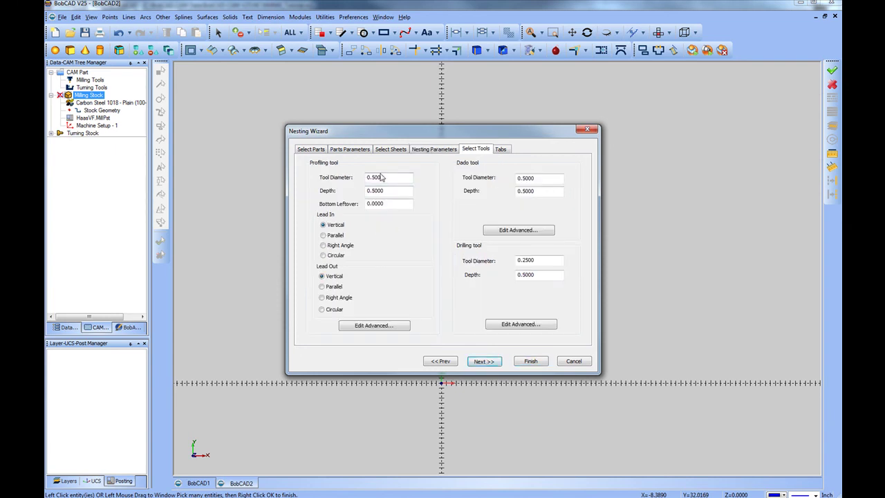
left_click(484, 361)
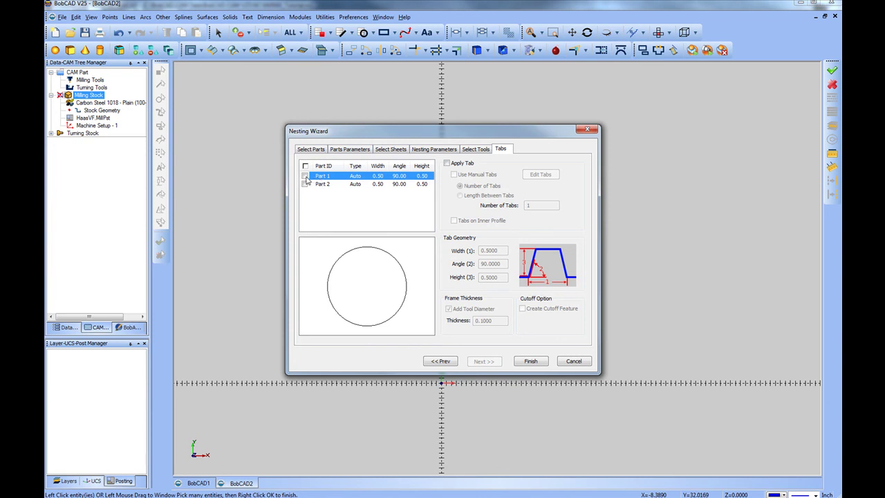
left_click(305, 177)
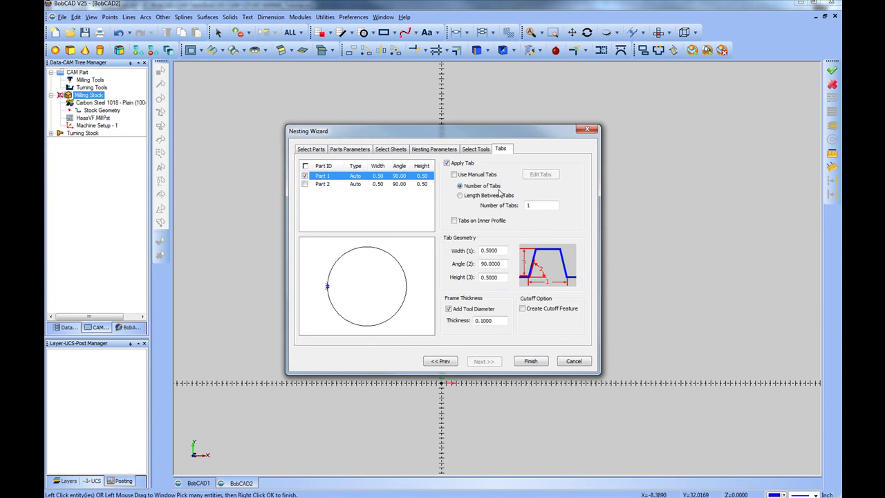
left_click(305, 177)
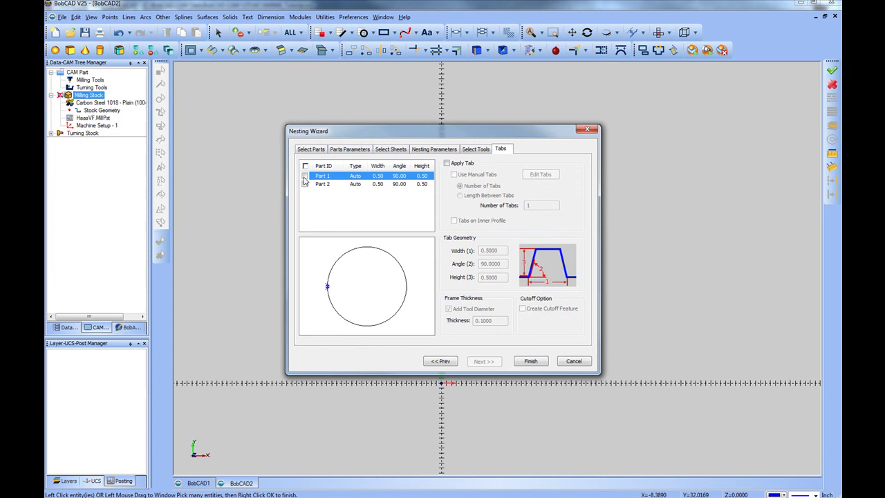
left_click(530, 361)
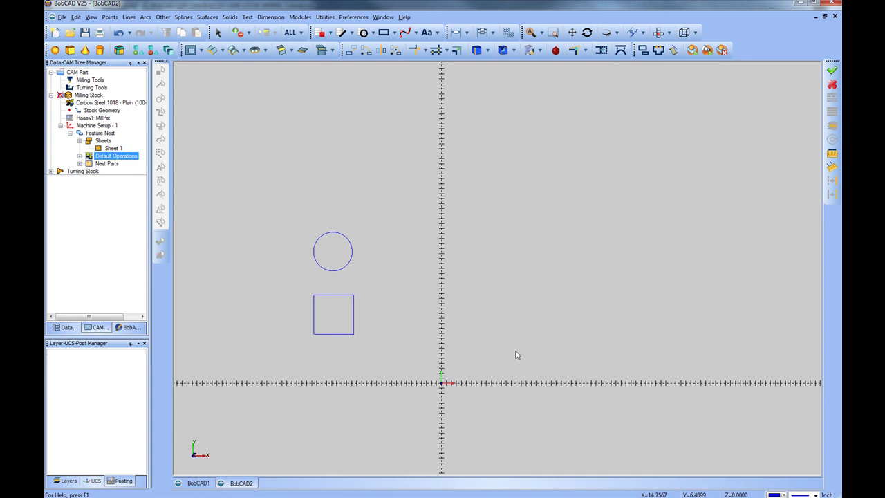
Select Milling Tools in the CAM tree and bring up its Compute All Toolpath menu
left_click(95, 80)
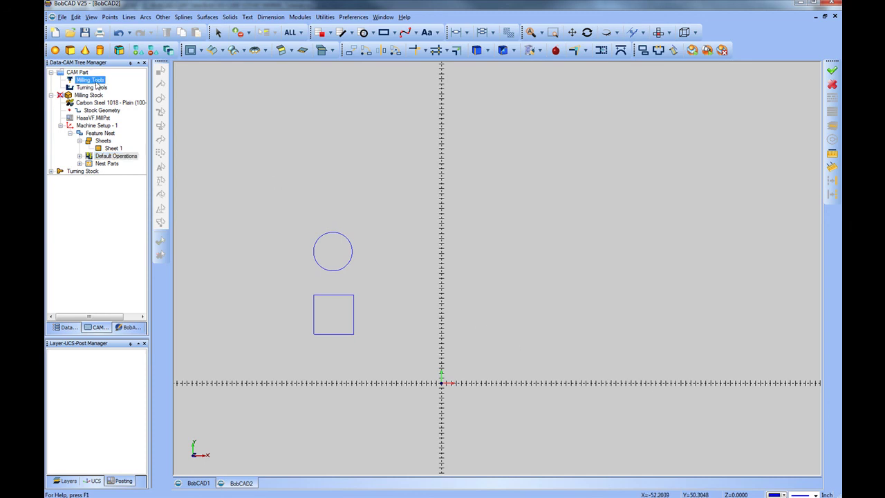
right_click(96, 84)
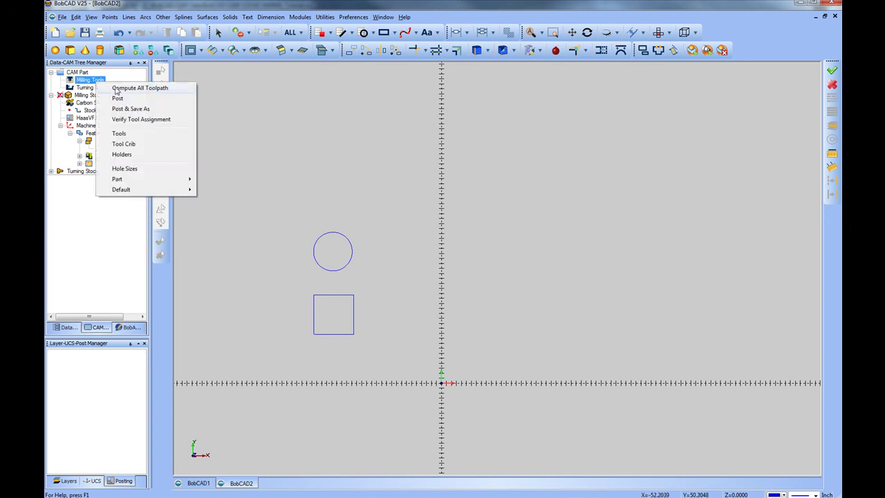